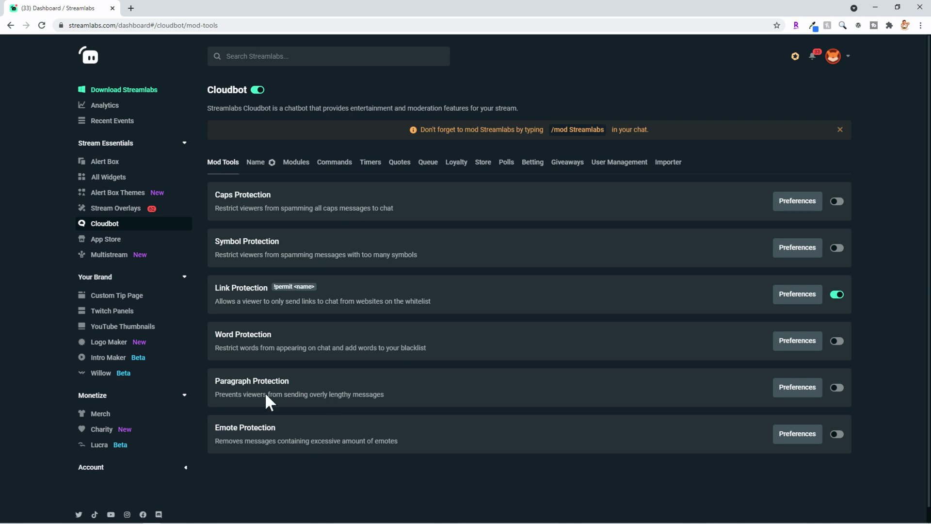
# Step: Open the Cloudbot modules and review the Chat Alerts description and the Heist Minigame chat command
pyautogui.click(293, 170)
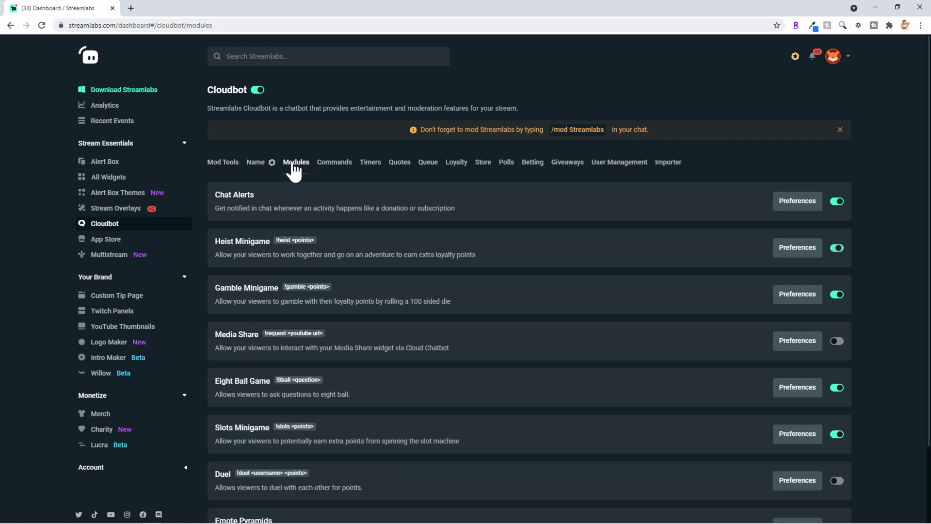
pyautogui.moveTo(456, 208); pyautogui.dragTo(227, 208)
pyautogui.click(207, 210)
pyautogui.tripleClick(216, 208)
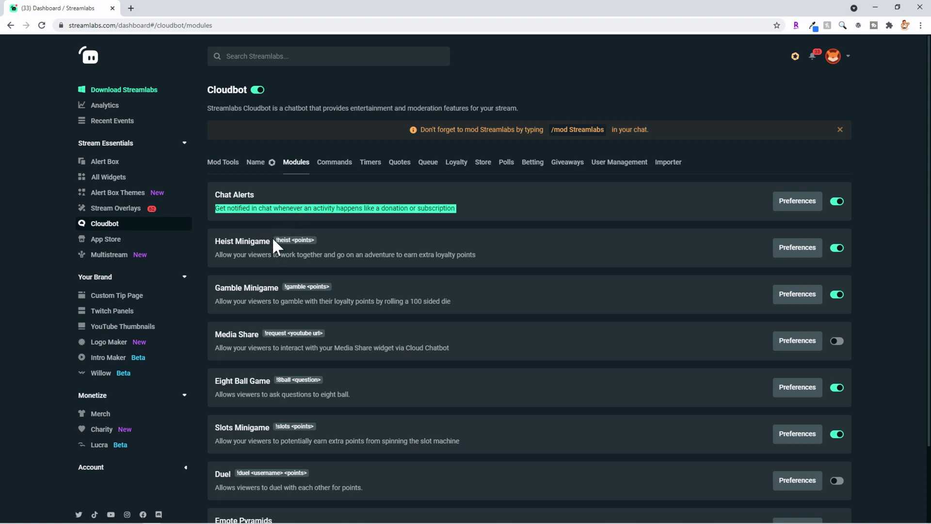
pyautogui.moveTo(274, 239); pyautogui.dragTo(307, 240)
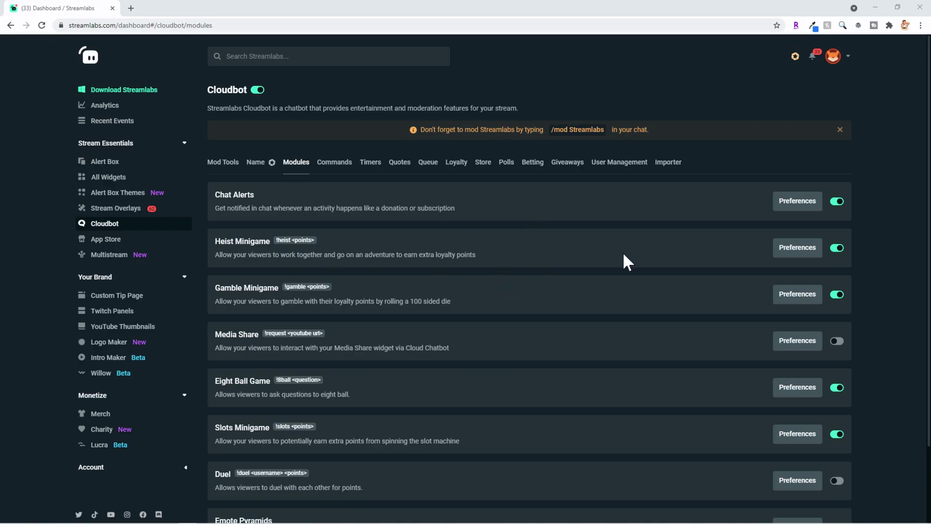
# Step: Open the Heist Minigame preferences and review the start, results, solo and group messages
pyautogui.click(796, 249)
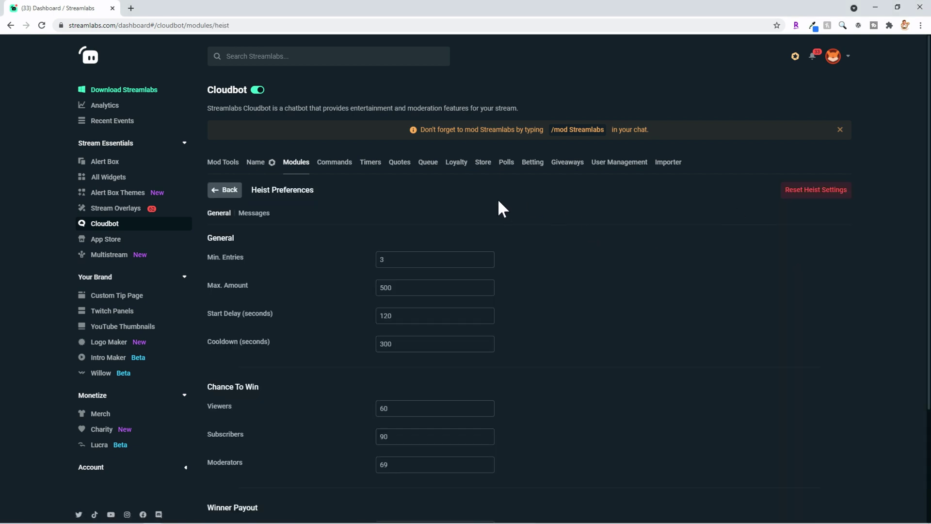
pyautogui.click(256, 213)
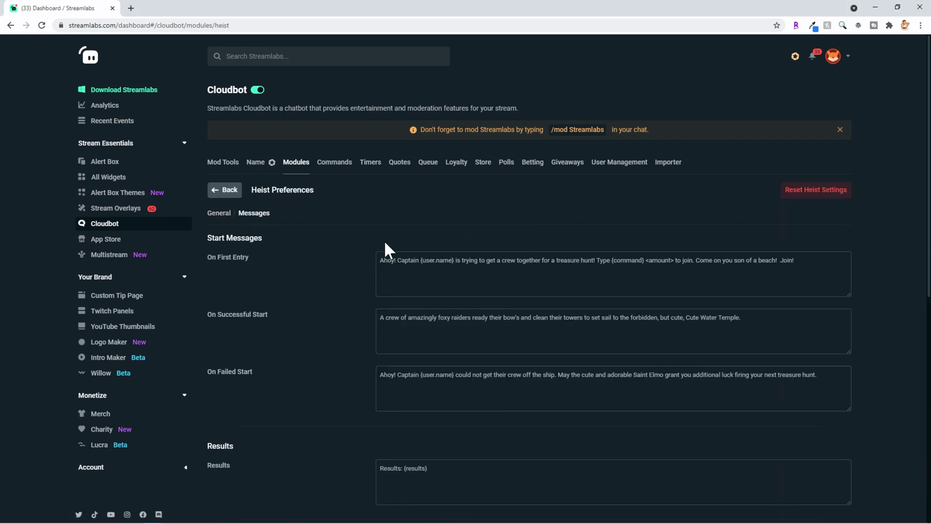
pyautogui.scroll(-2, 332, 257)
pyautogui.scroll(-1, 332, 257)
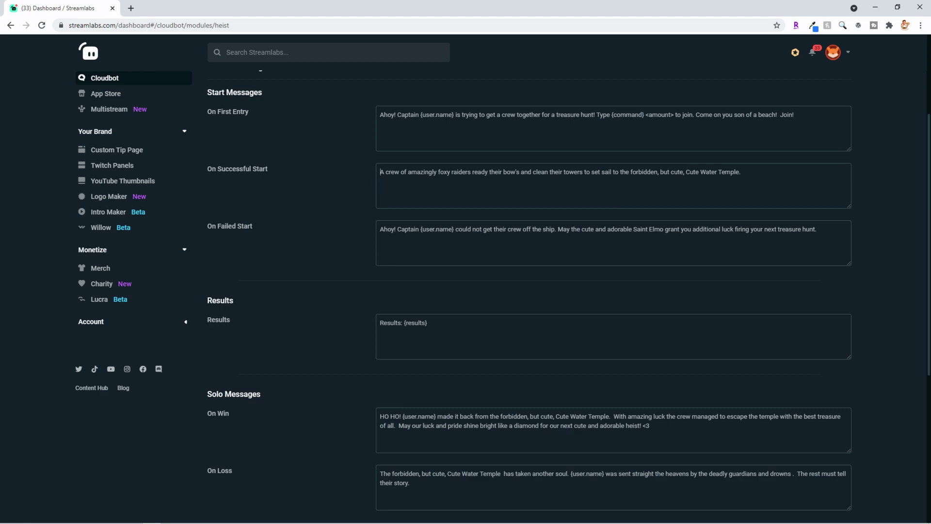
pyautogui.moveTo(381, 172); pyautogui.dragTo(741, 173)
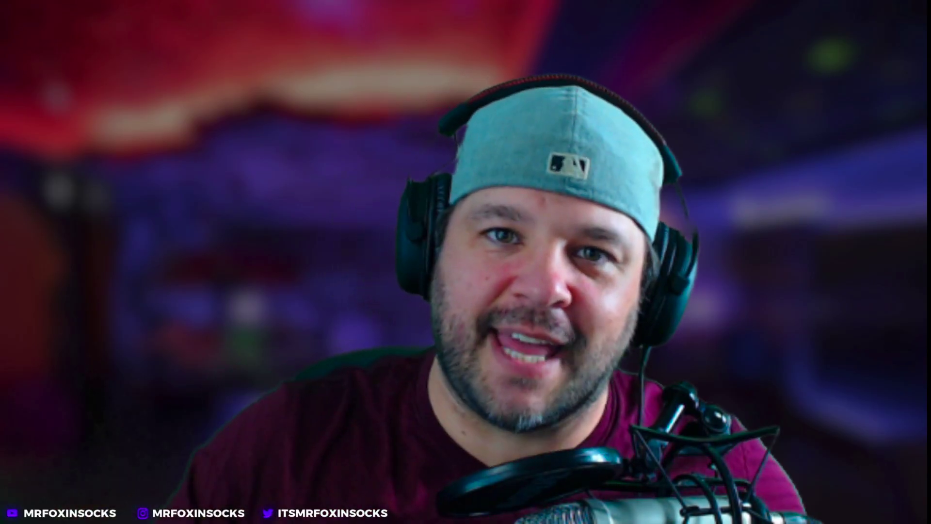
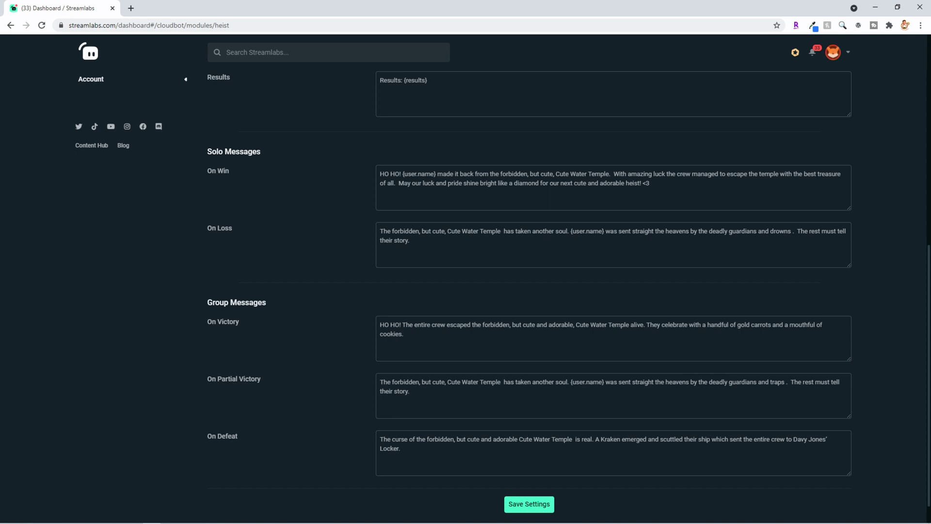
pyautogui.moveTo(720, 174); pyautogui.dragTo(424, 183)
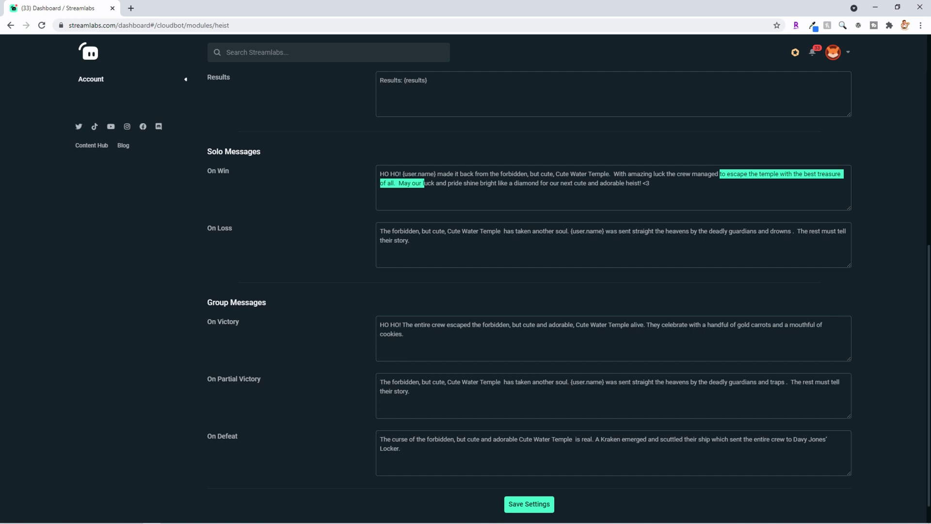
pyautogui.click(536, 183)
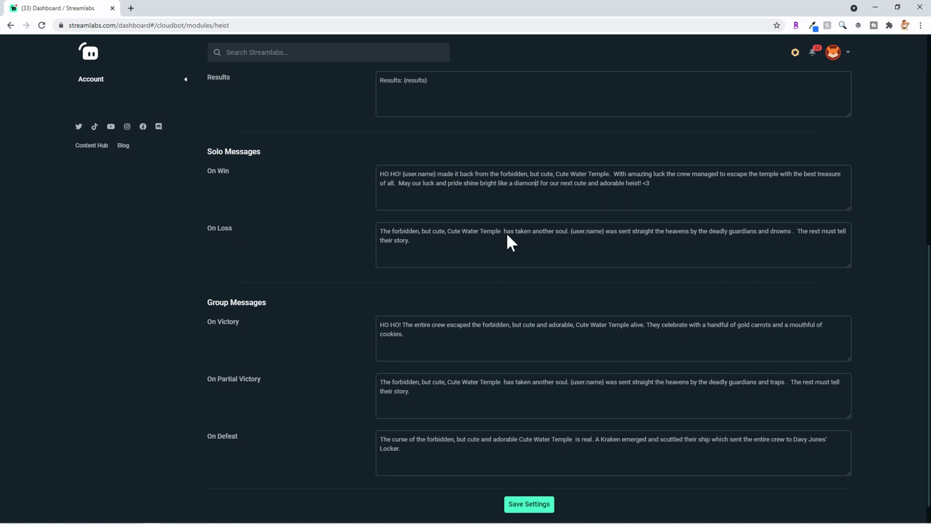
pyautogui.scroll(3, 507, 241)
pyautogui.scroll(5, 508, 241)
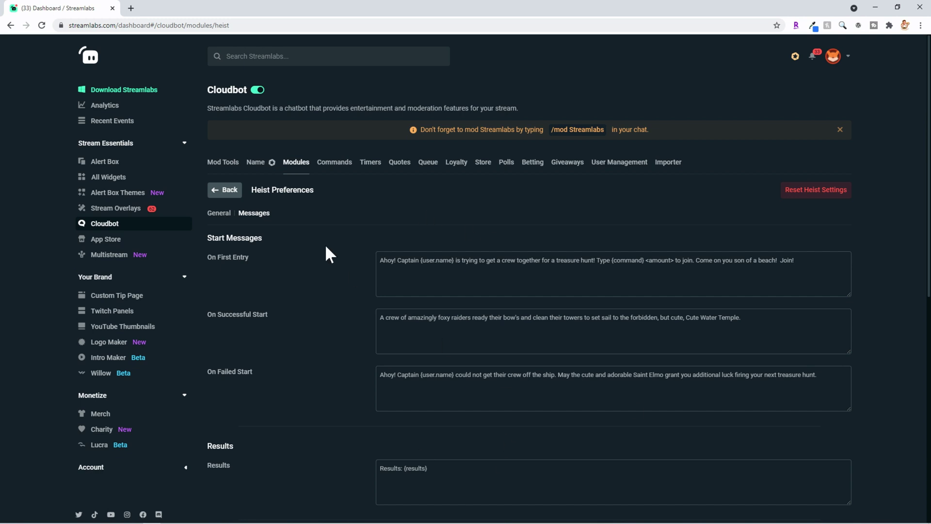
# Step: Examine the general Heist settings for minimum entries, maximum amount, start delay and cooldown
pyautogui.click(219, 214)
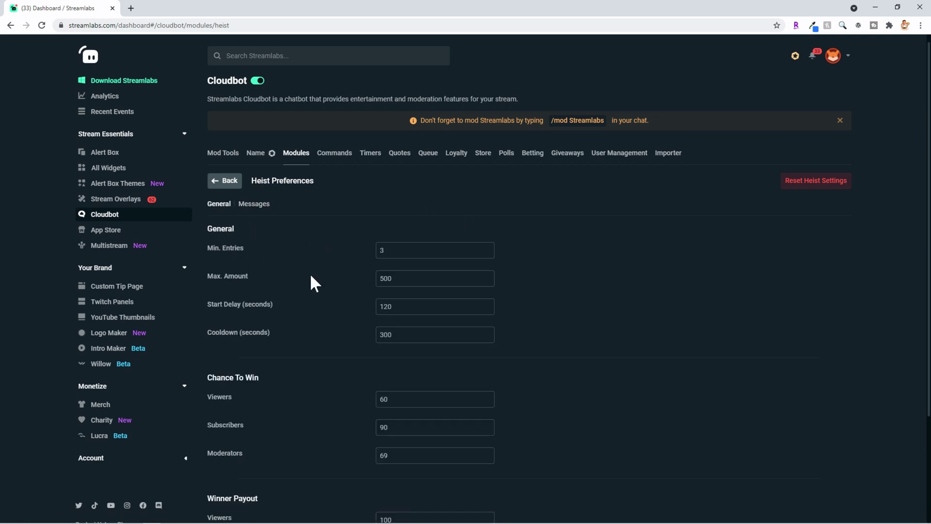
pyautogui.scroll(-2, 310, 277)
pyautogui.scroll(-1, 311, 275)
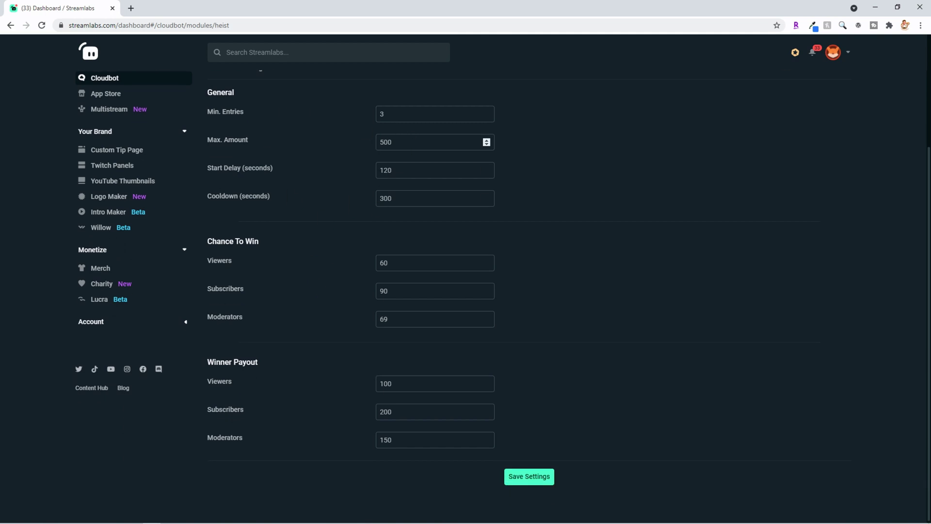
pyautogui.hotkey('ctrl', 'a')
pyautogui.hotkey('shift', 'Tab')
pyautogui.scroll(2, 352, 137)
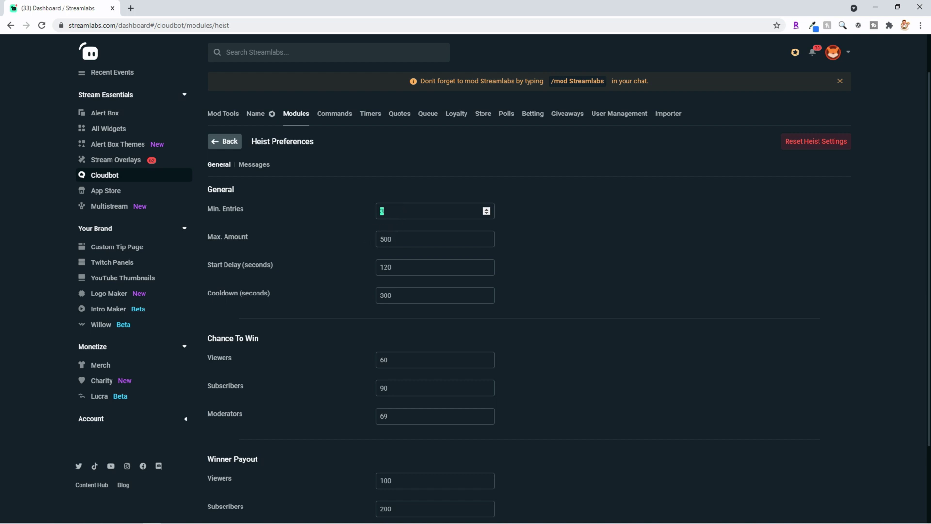
pyautogui.scroll(-1, 378, 220)
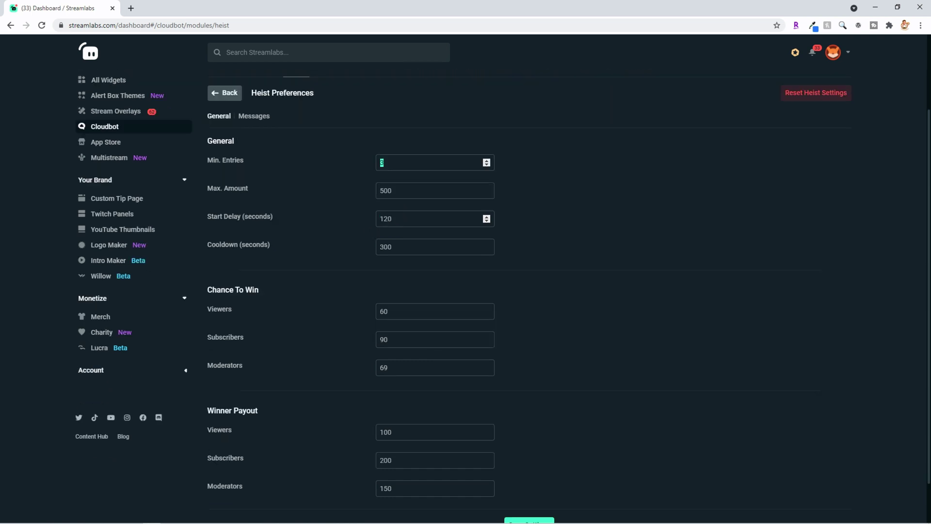
pyautogui.doubleClick(377, 220)
pyautogui.press('Tab')
pyautogui.scroll(-1, 347, 285)
# Step: Examine the Heist chance to win and winner payout values for viewers, subscribers and moderators
pyautogui.tripleClick(258, 239)
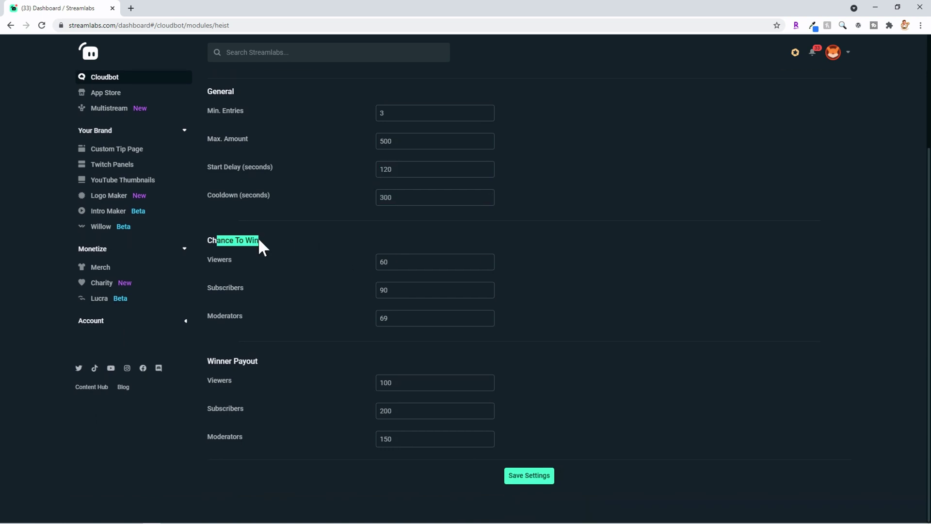
pyautogui.click(330, 270)
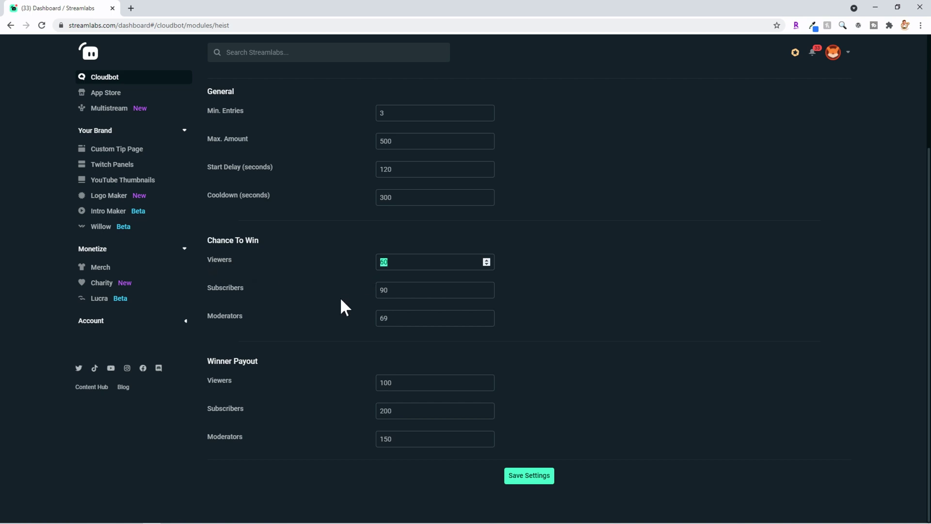
pyautogui.press('Tab')
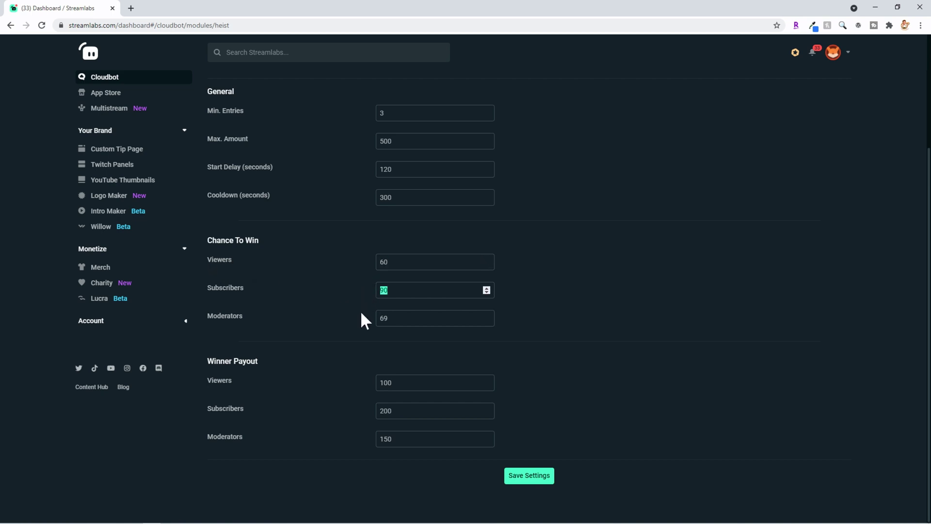
pyautogui.press('Tab')
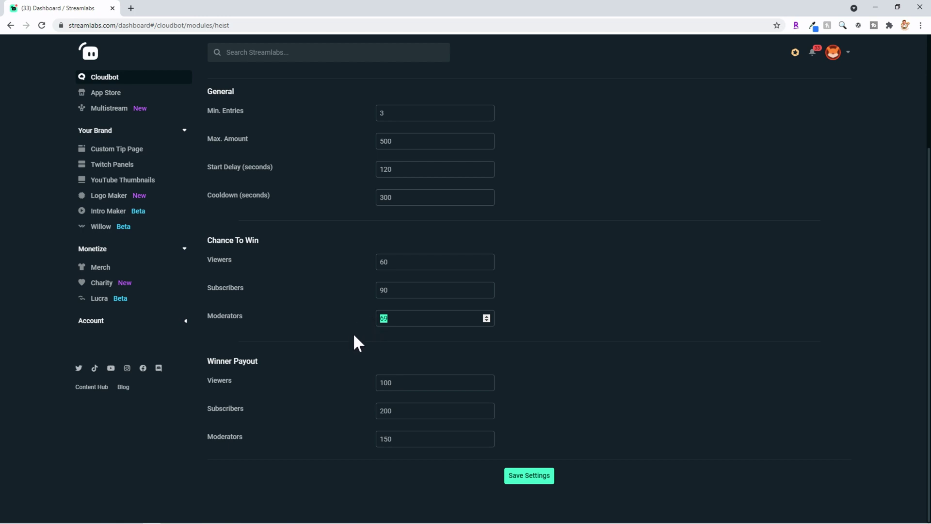
pyautogui.click(355, 336)
pyautogui.press('Tab')
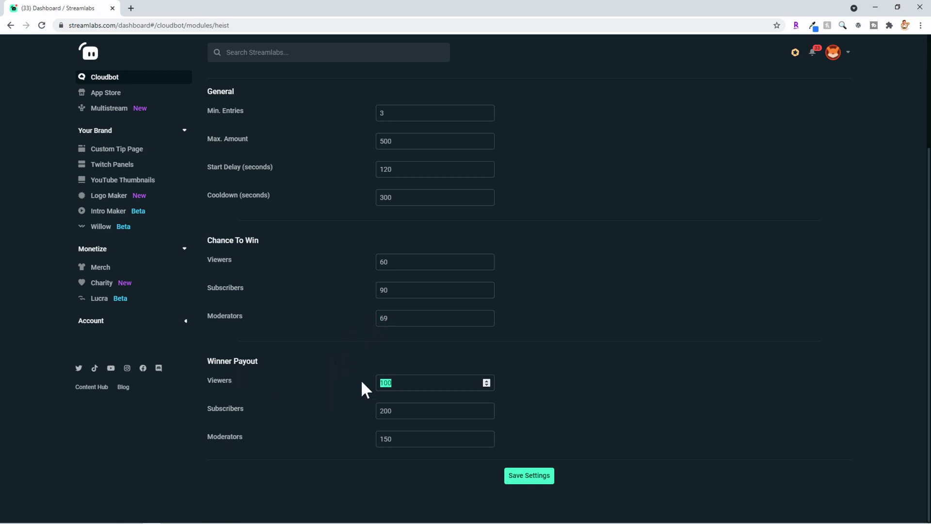
pyautogui.press('Tab')
pyautogui.press('Tab')
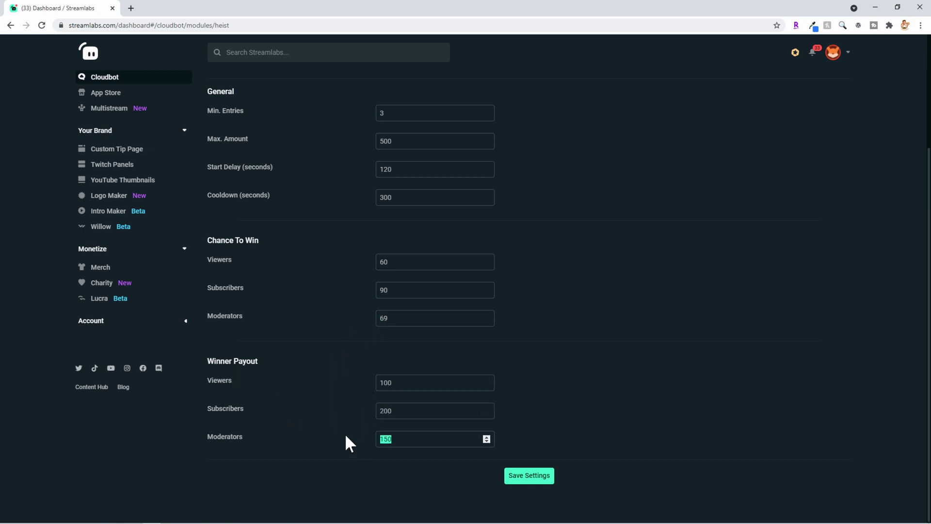
pyautogui.click(419, 483)
# Step: Return to the modules, open the Gamble Minigame preferences, and review the maximum amount and the bot's gamble reply in the stream chat
pyautogui.scroll(3, 397, 344)
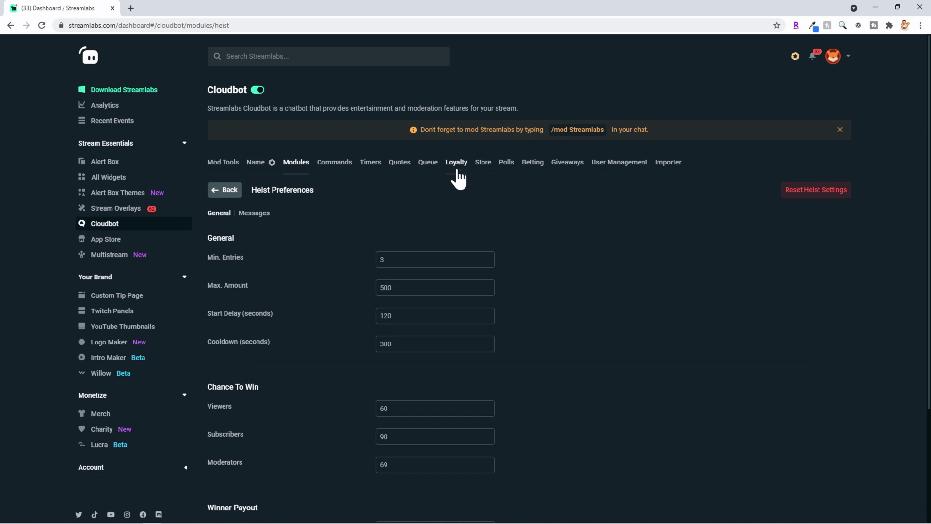
pyautogui.click(224, 191)
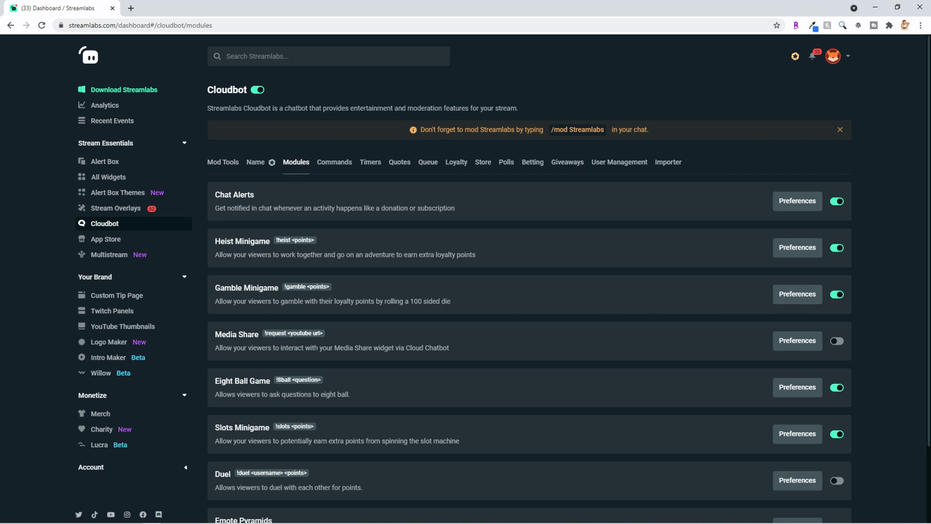
pyautogui.moveTo(284, 291); pyautogui.dragTo(348, 292)
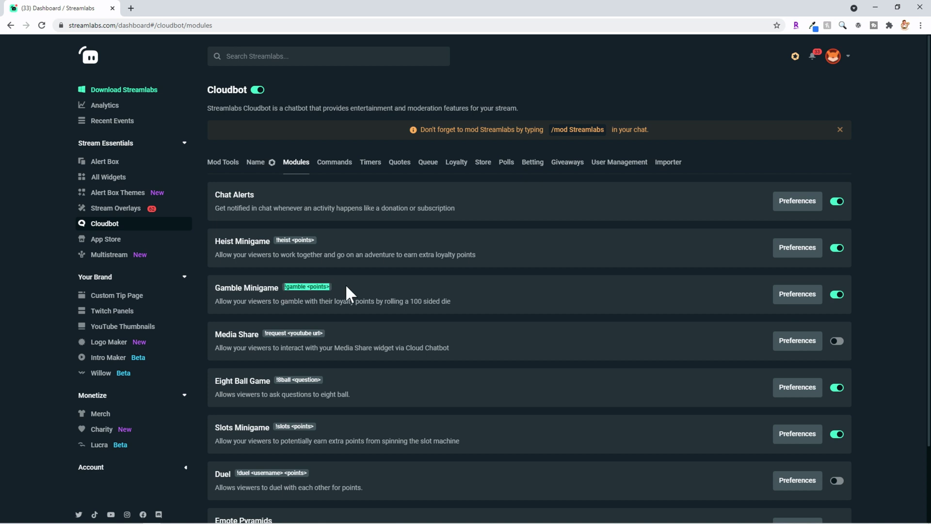
pyautogui.click(779, 296)
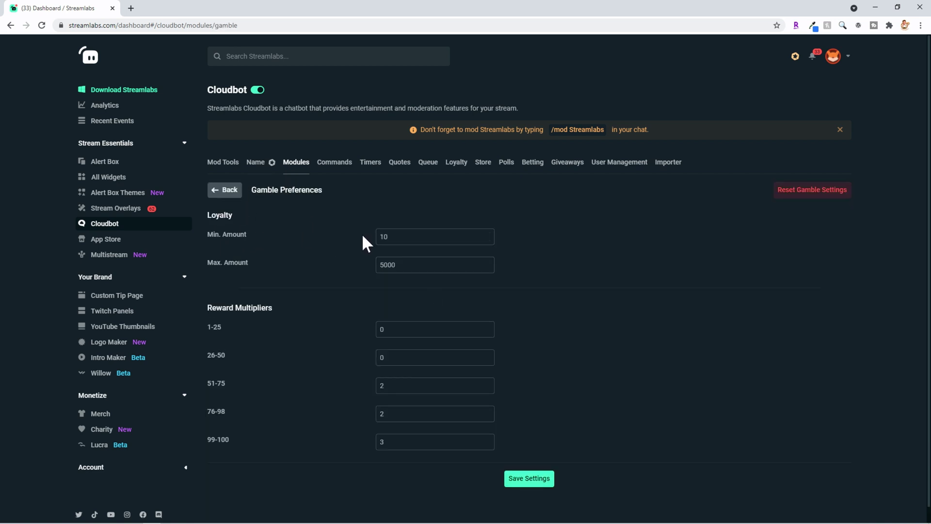
pyautogui.moveTo(412, 265); pyautogui.dragTo(361, 273)
pyautogui.click(361, 274)
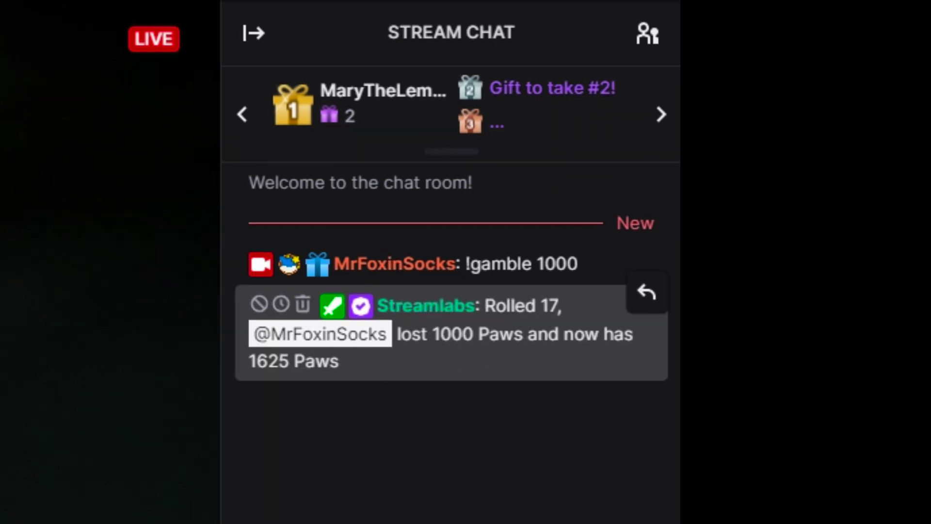
pyautogui.moveTo(420, 335)
pyautogui.mouseDown()
pyautogui.moveTo(645, 334)
pyautogui.moveTo(553, 362)
pyautogui.mouseUp()
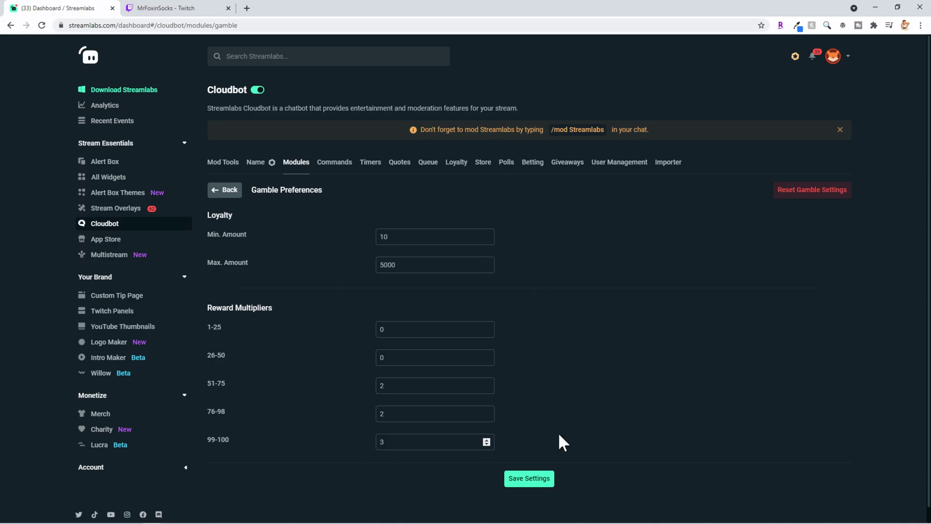
# Step: Return to the modules list, switch to the Twitch chat and write "!8ball Will this viewer actually hit that subsc"
pyautogui.click(228, 189)
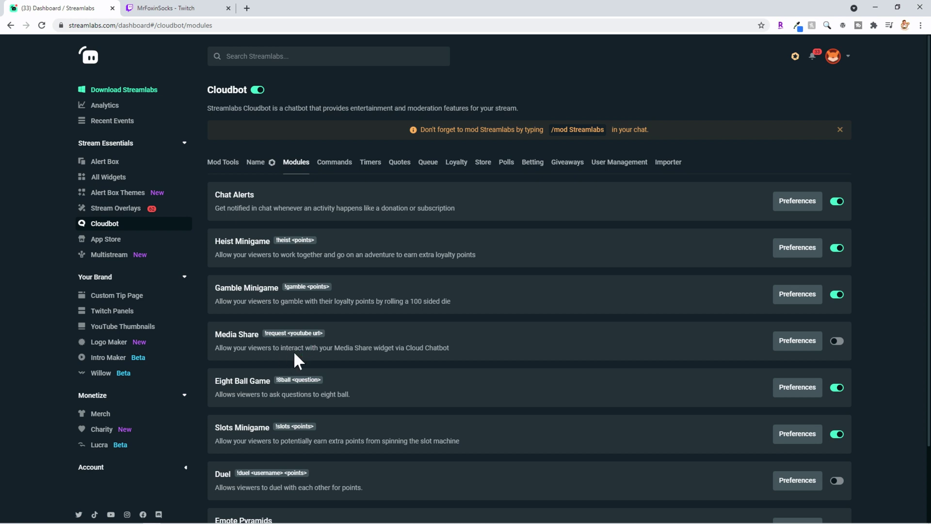
pyautogui.scroll(-2, 295, 339)
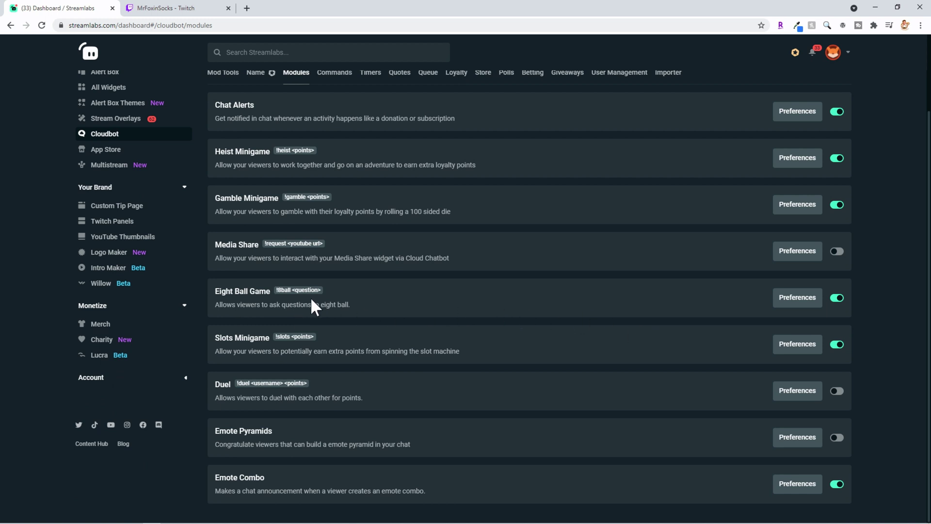
pyautogui.click(189, 9)
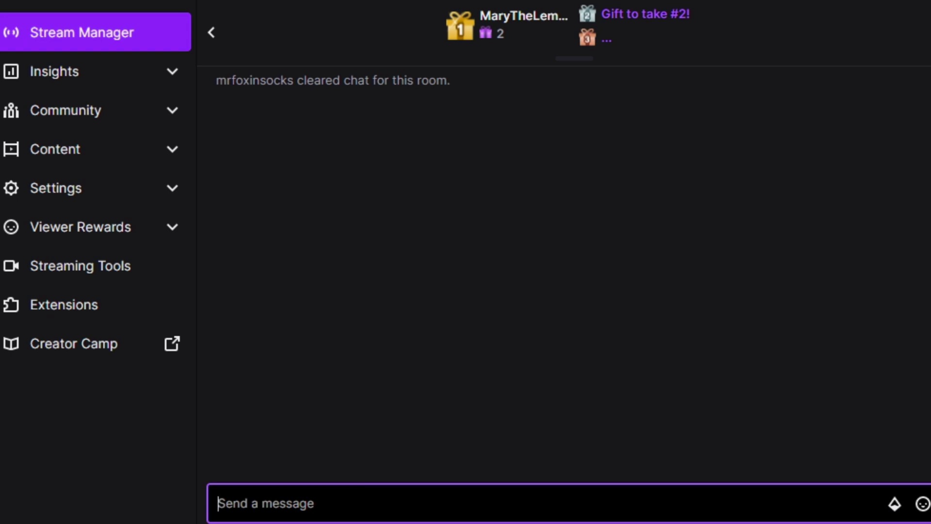
pyautogui.write('!8')
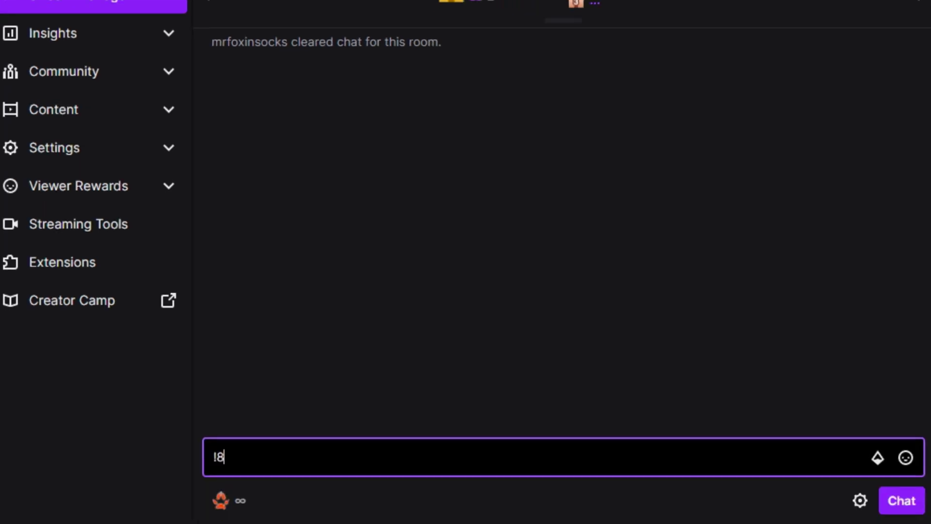
pyautogui.write('ball Will this view')
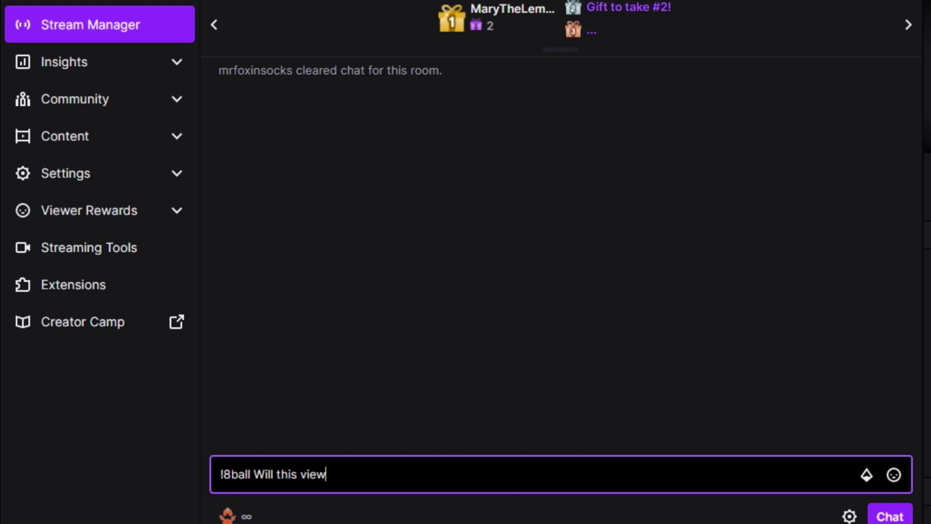
pyautogui.write('er actually hit that su')
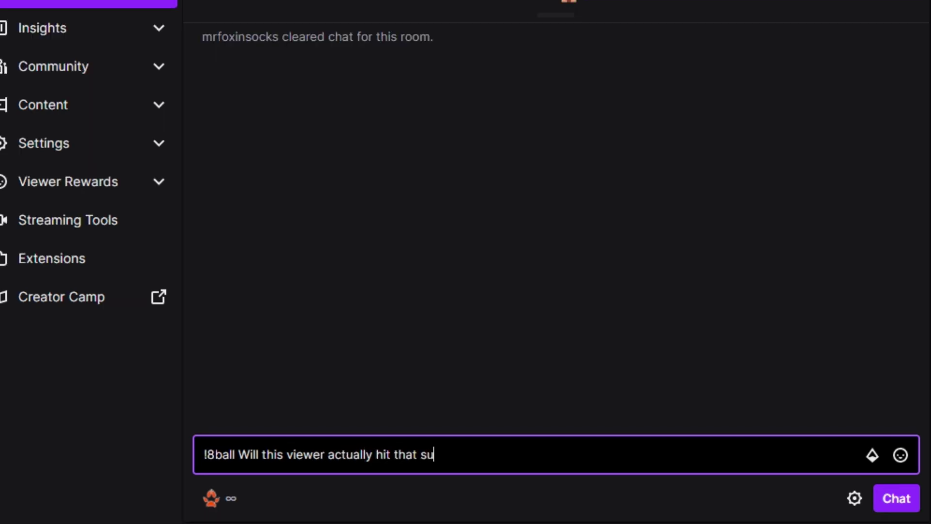
pyautogui.write('bsc')
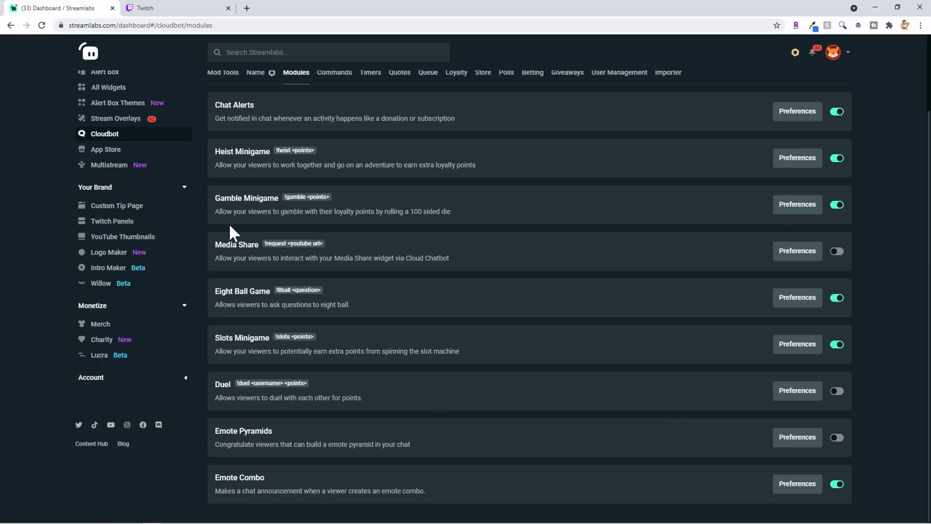
# Step: Review the Slots Minigame description in the modules list and send "!slots 50" in the Twitch chat
pyautogui.moveTo(214, 352); pyautogui.dragTo(450, 351)
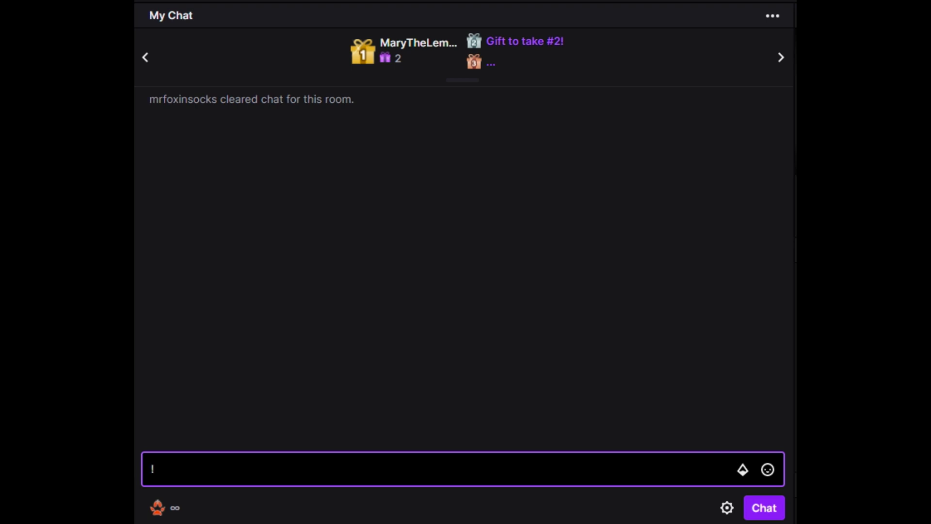
pyautogui.write('slots 50')
pyautogui.press('Return')
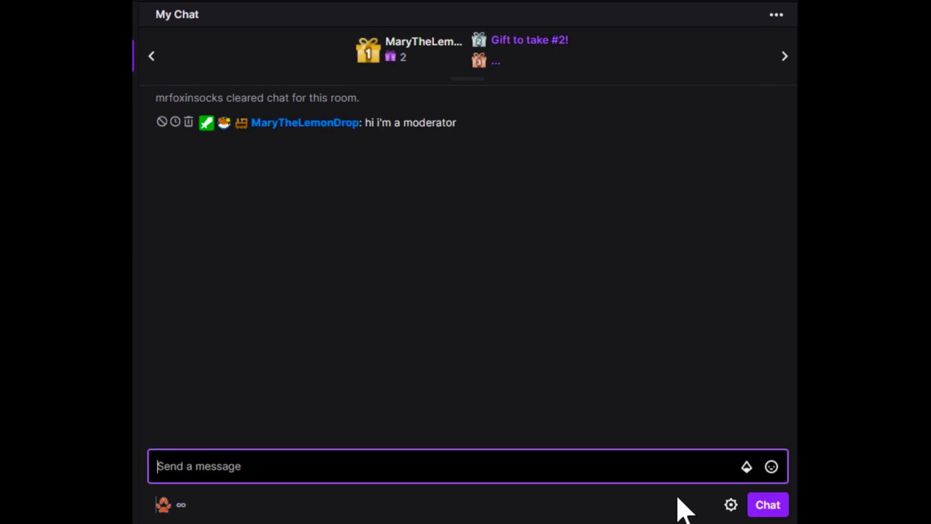
# Step: Send a "!duel" command in the Twitch chat that mentions the moderator who wrote the latest message
pyautogui.write('!duel !@m')
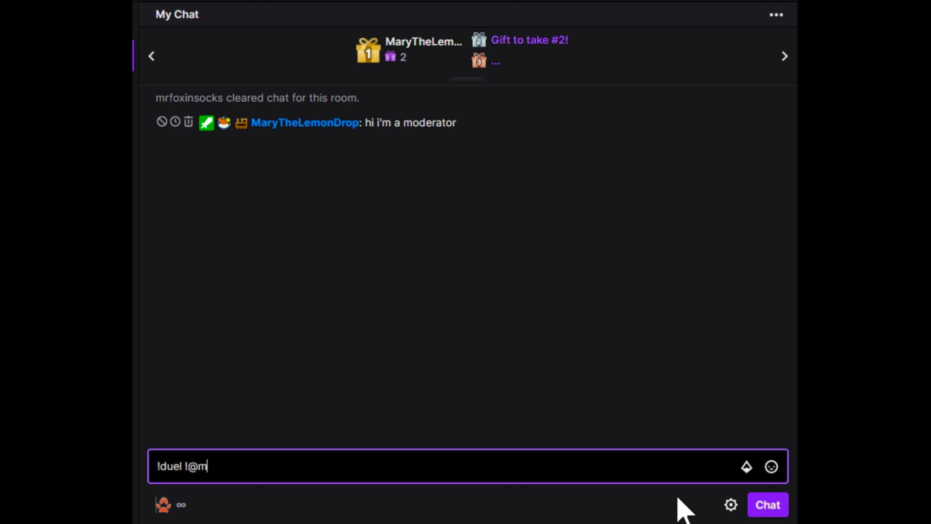
pyautogui.press('BackSpace')
pyautogui.press('BackSpace')
pyautogui.press('BackSpace')
pyautogui.write('@mar')
pyautogui.press('Tab')
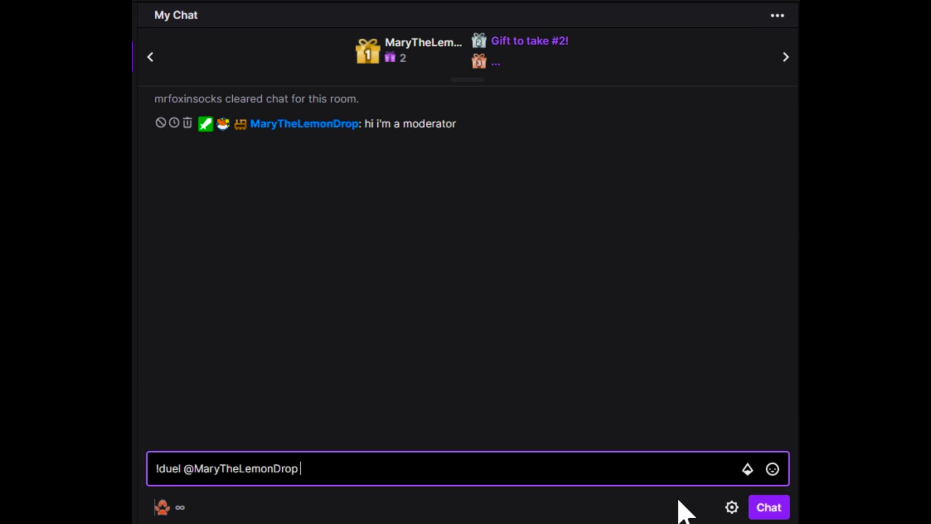
pyautogui.press('Return')
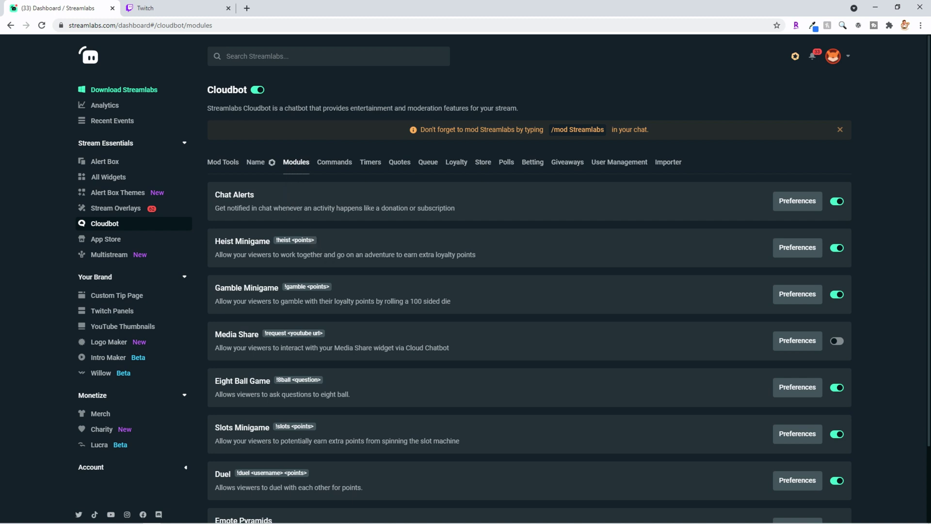
# Step: Return to the Cloudbot modules list and examine the descriptions of the Heist and Gamble minigames
pyautogui.scroll(-2, 330, 291)
pyautogui.scroll(2, 326, 321)
pyautogui.moveTo(216, 208); pyautogui.dragTo(359, 224)
pyautogui.moveTo(271, 255); pyautogui.dragTo(446, 279)
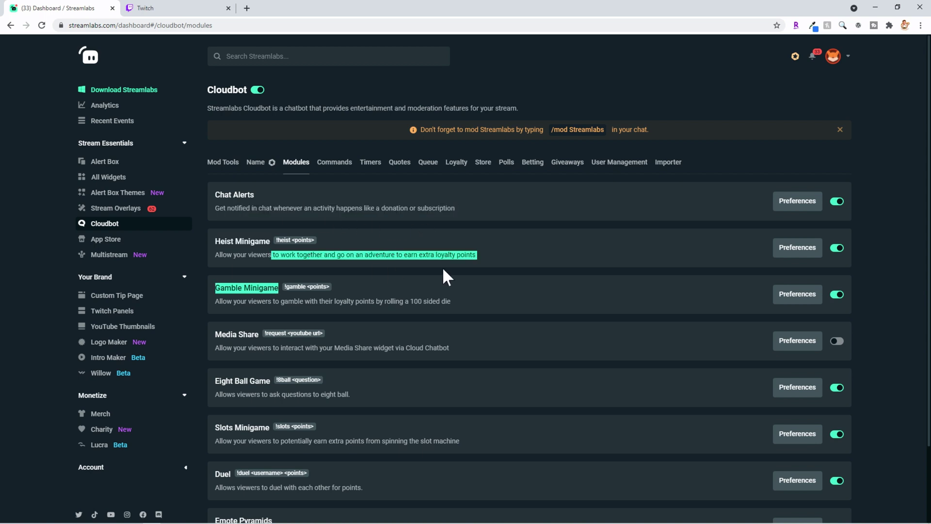
pyautogui.moveTo(294, 301); pyautogui.dragTo(440, 302)
pyautogui.scroll(-2, 689, 313)
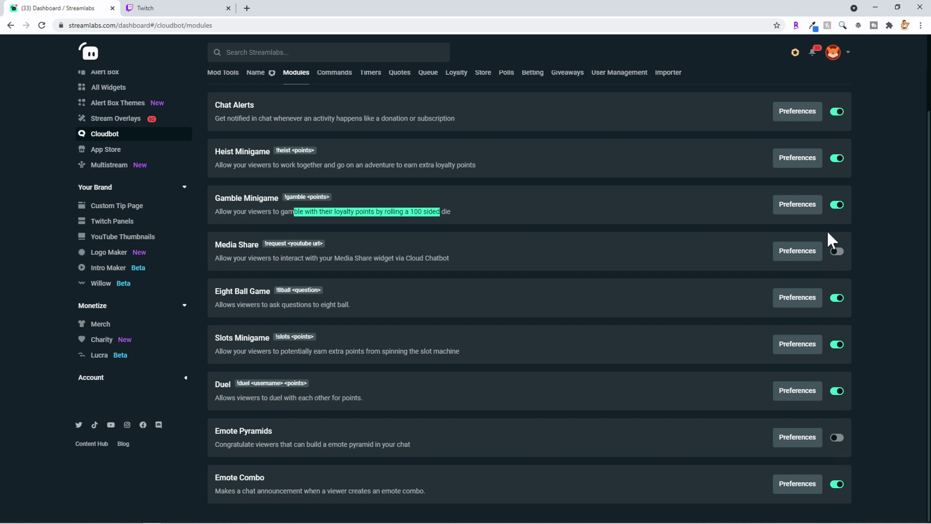
# Step: Open the Eight Ball Game preferences and review the list of reply messages
pyautogui.click(786, 301)
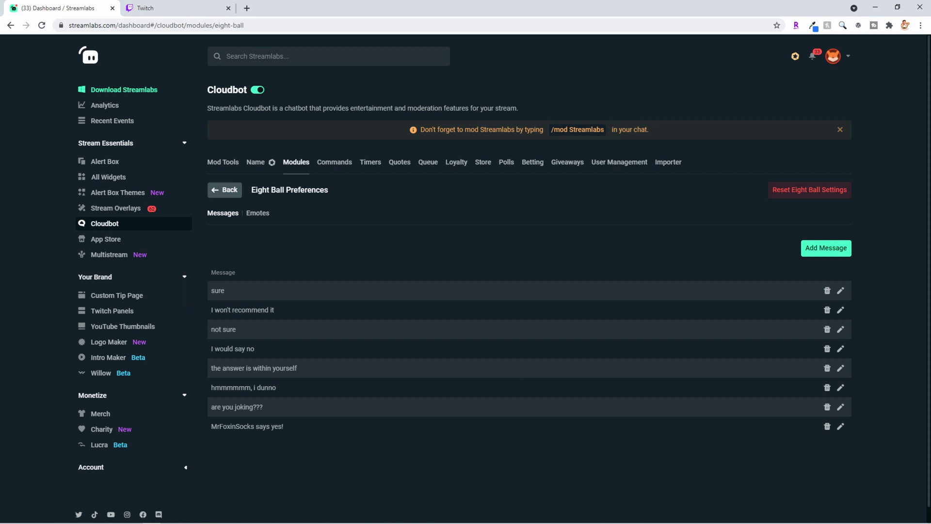
pyautogui.moveTo(213, 309); pyautogui.dragTo(283, 309)
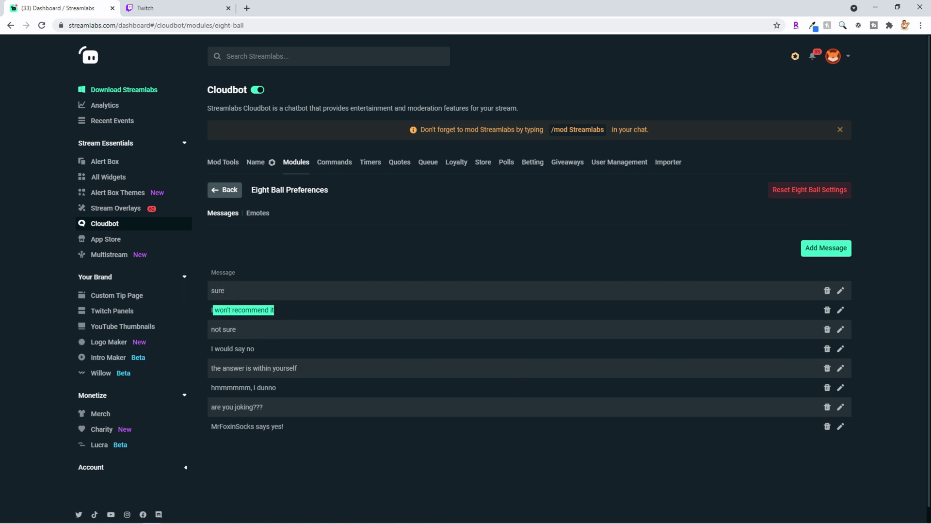
pyautogui.moveTo(215, 329); pyautogui.dragTo(246, 333)
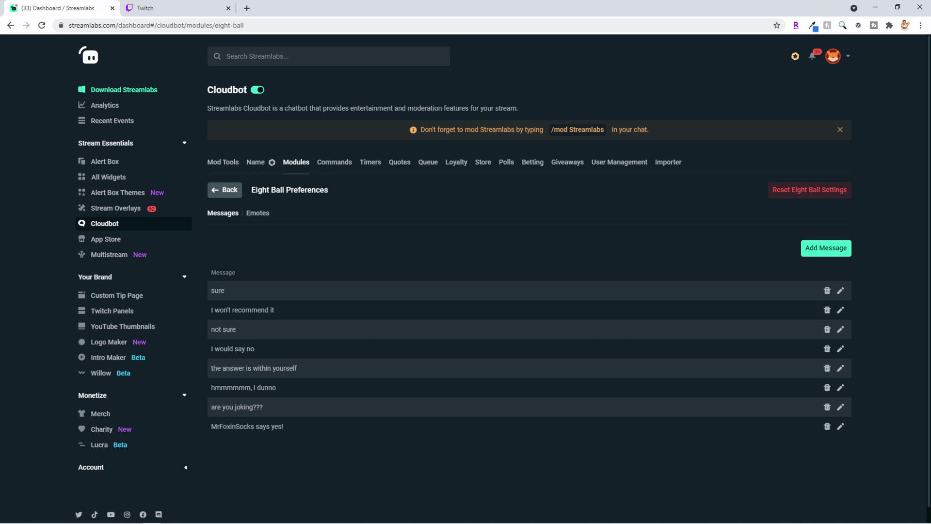
pyautogui.click(328, 404)
# Step: Open the Cloudbot Loyalty users list, sort it by points from highest to lowest, and examine the top user's points
pyautogui.click(456, 162)
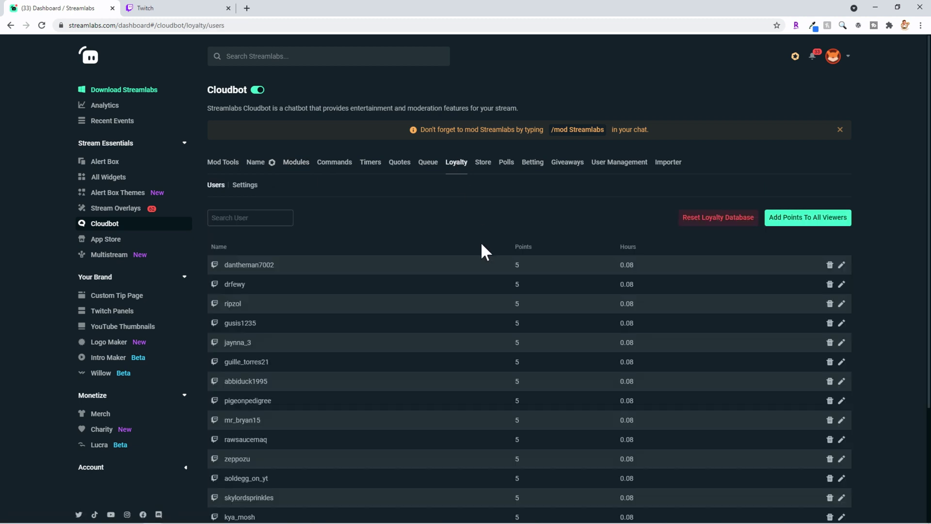
pyautogui.click(518, 247)
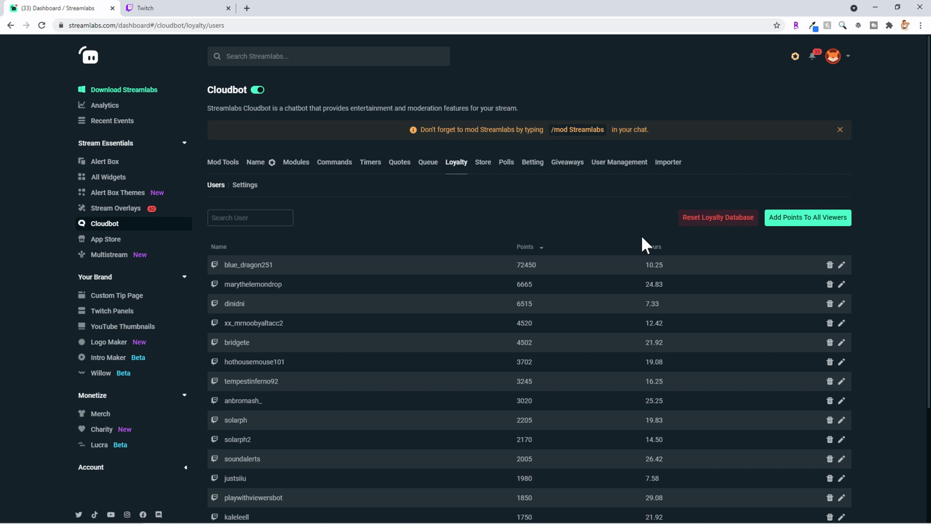
pyautogui.doubleClick(526, 265)
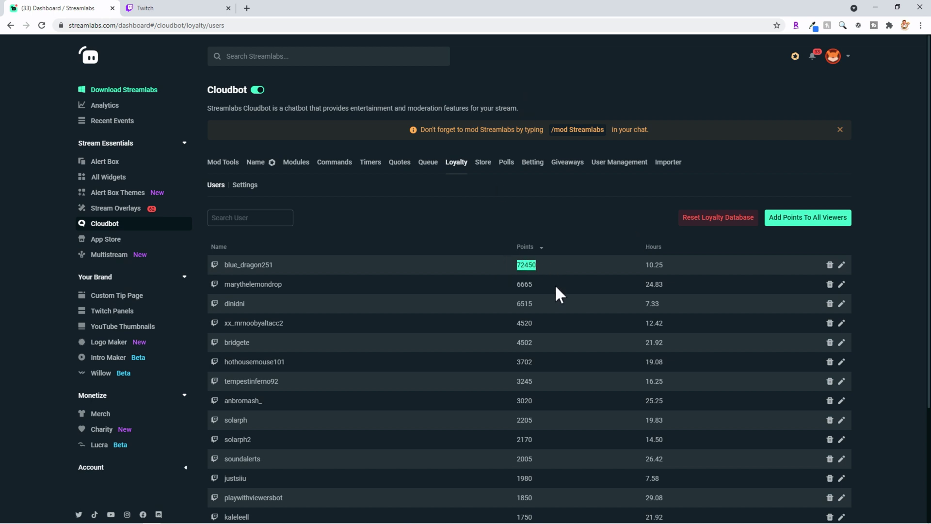